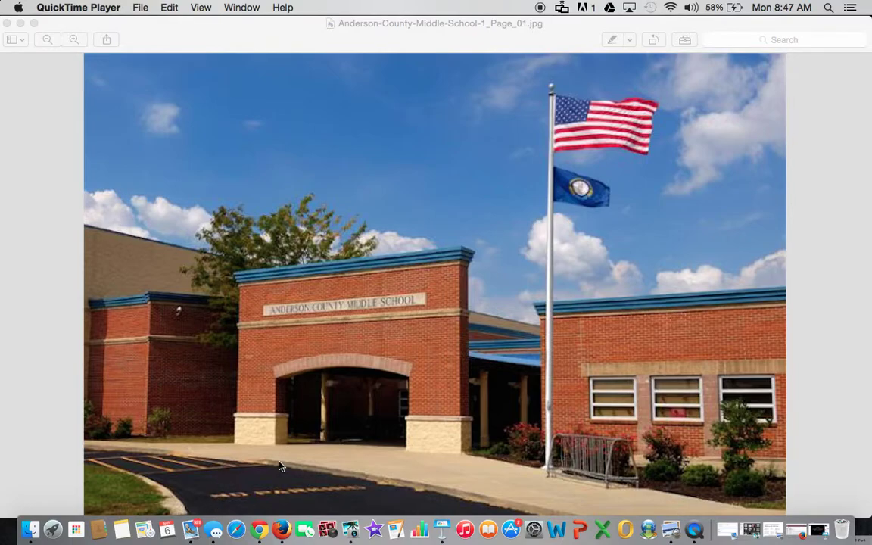
Open the GSSP message from the Mail inbox in its own window
left_click(191, 517)
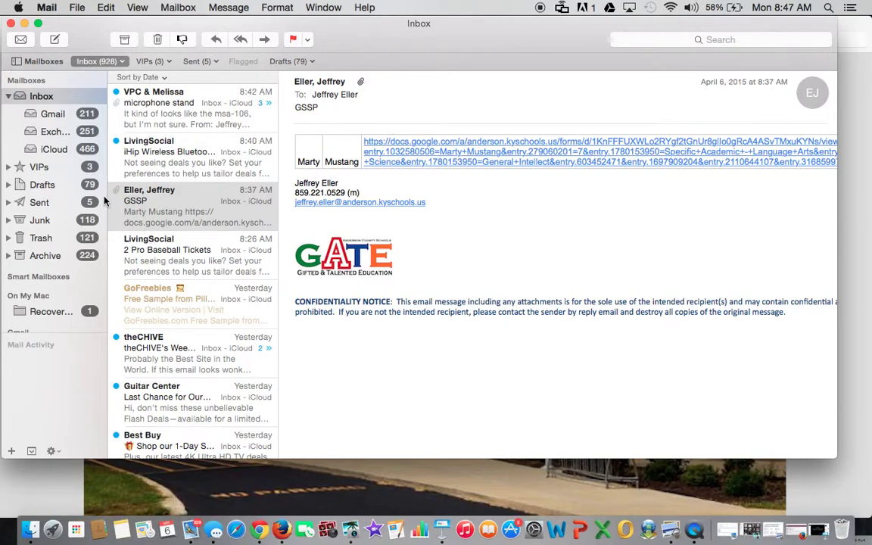
left_click(150, 214)
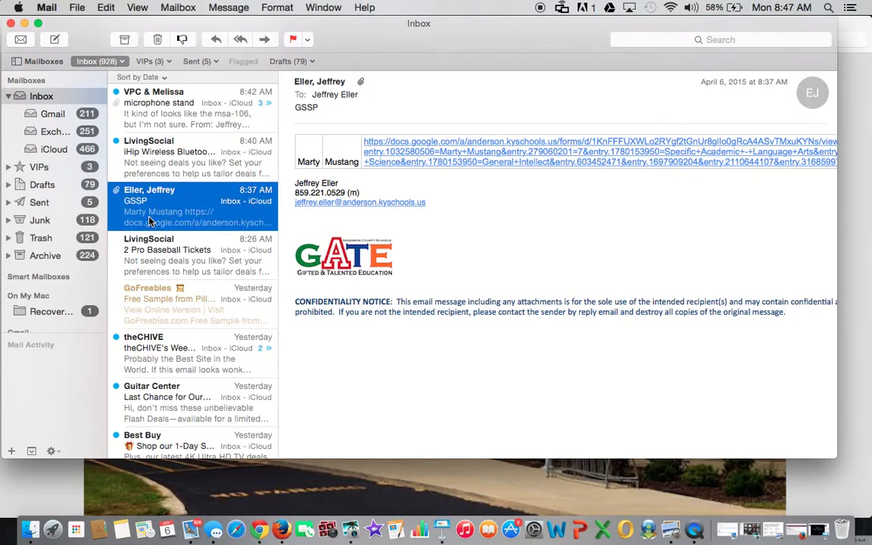
double_click(149, 219)
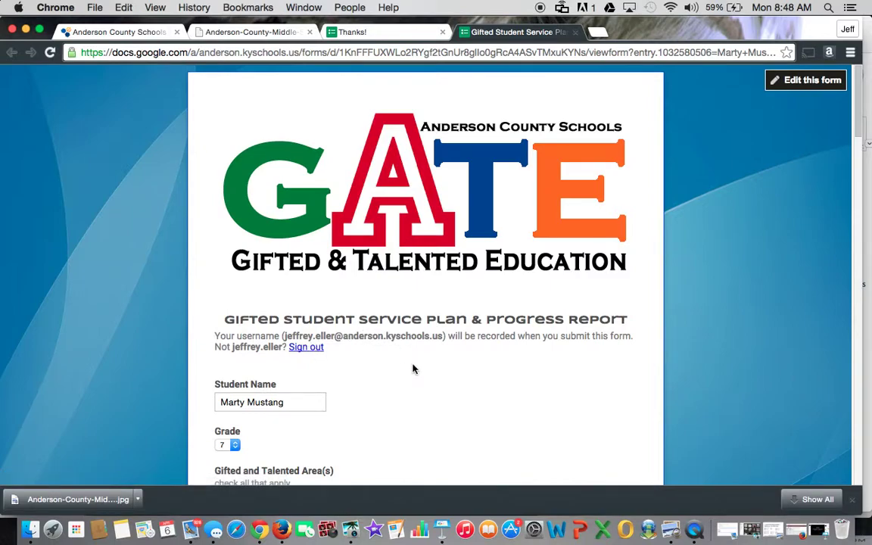
scroll(412, 363, "down", 3)
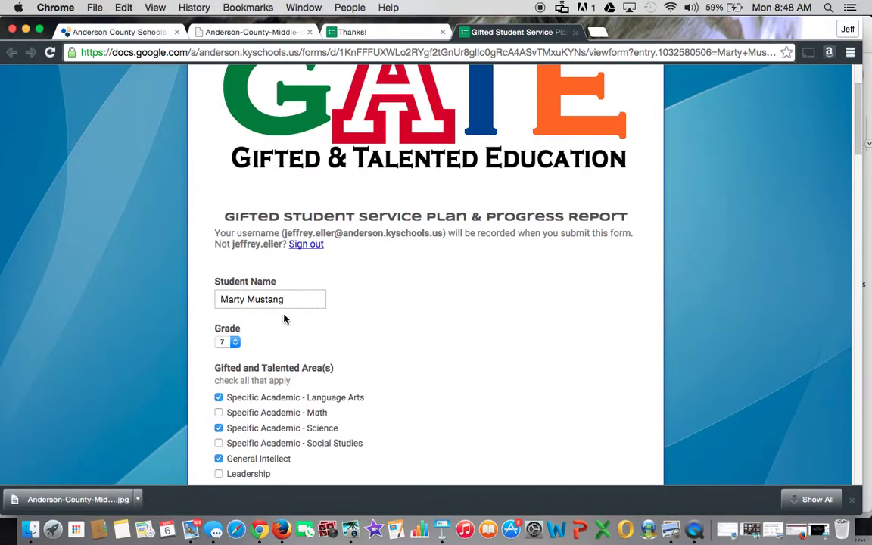
scroll(390, 325, "down", 3)
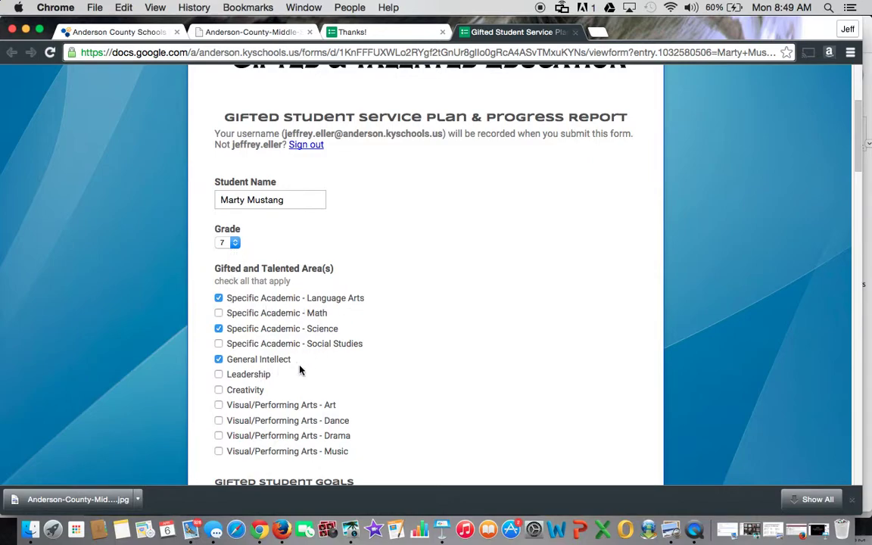
scroll(376, 375, "down", 3)
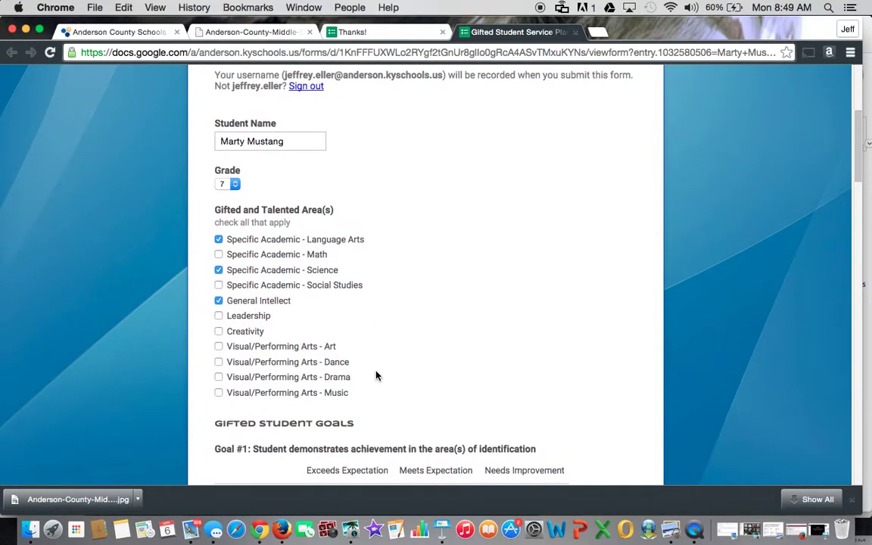
scroll(376, 375, "down", 5)
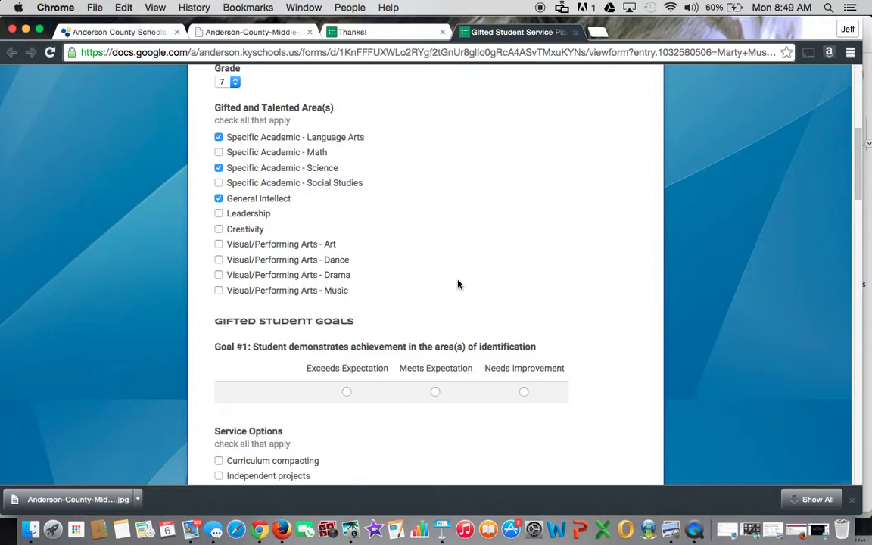
scroll(458, 284, "down", 10)
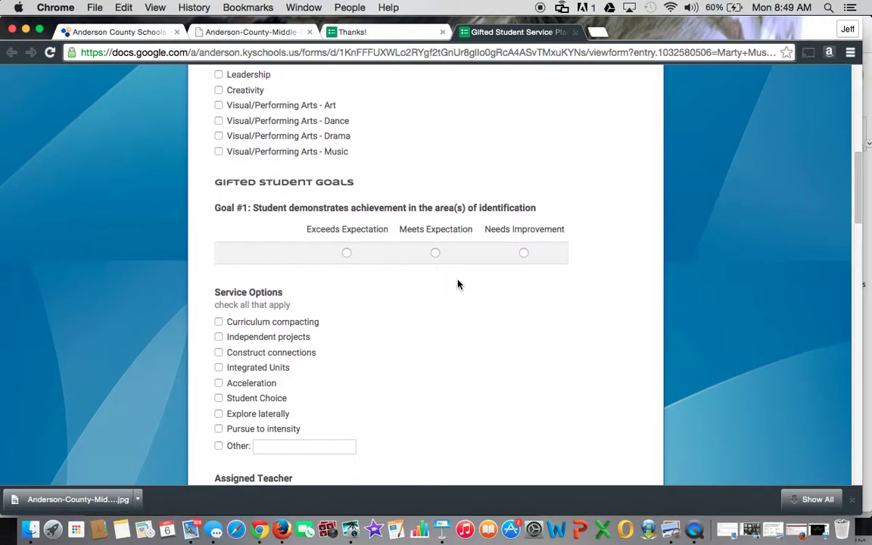
scroll(457, 284, "down", 3)
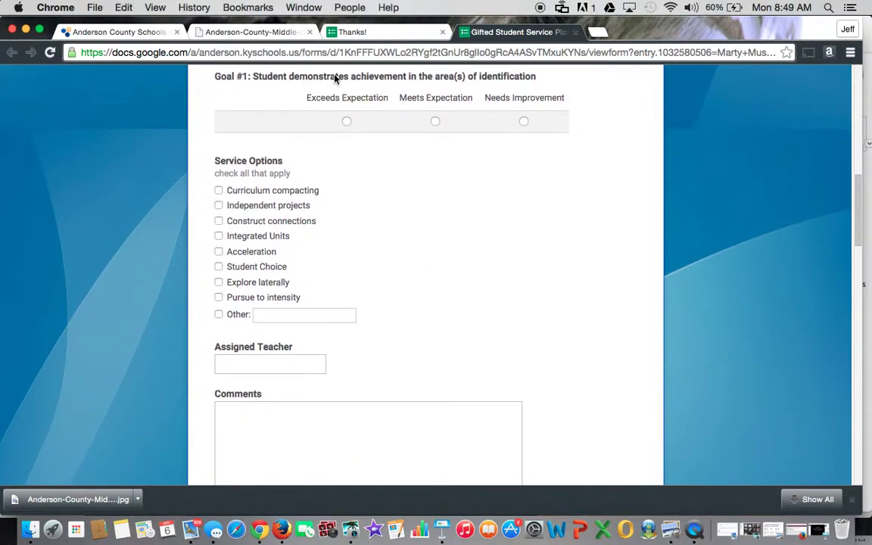
Rate Goal #1 Meets Expectation and add 'morning enrichment' as an Other service
left_click(435, 123)
left_click(219, 315)
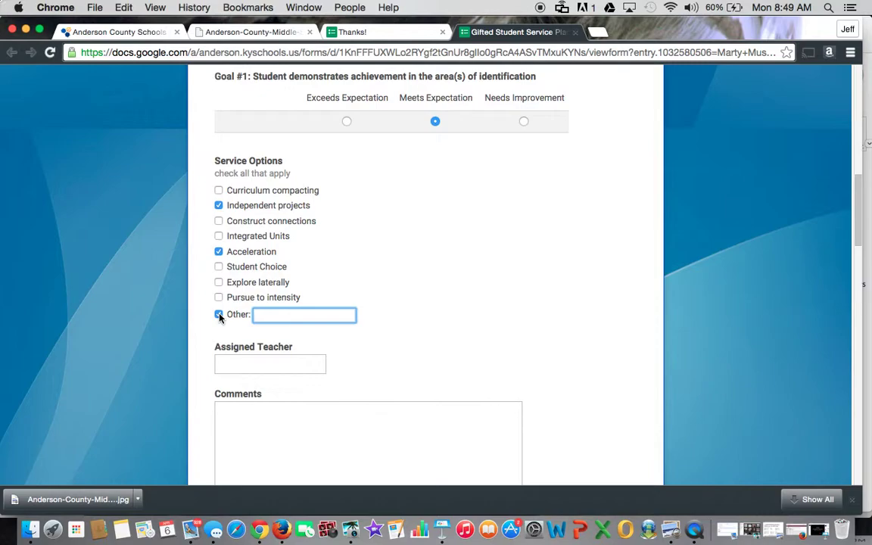
type("morning enrichmen t")
key("BackSpace")
key("BackSpace")
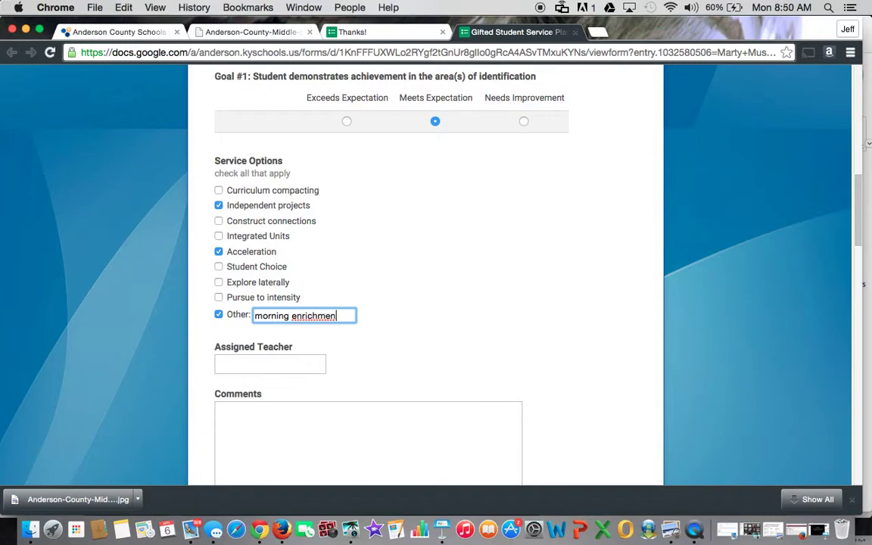
type("t")
Enter the assigned teacher's full name for Goal #1
left_click(247, 366)
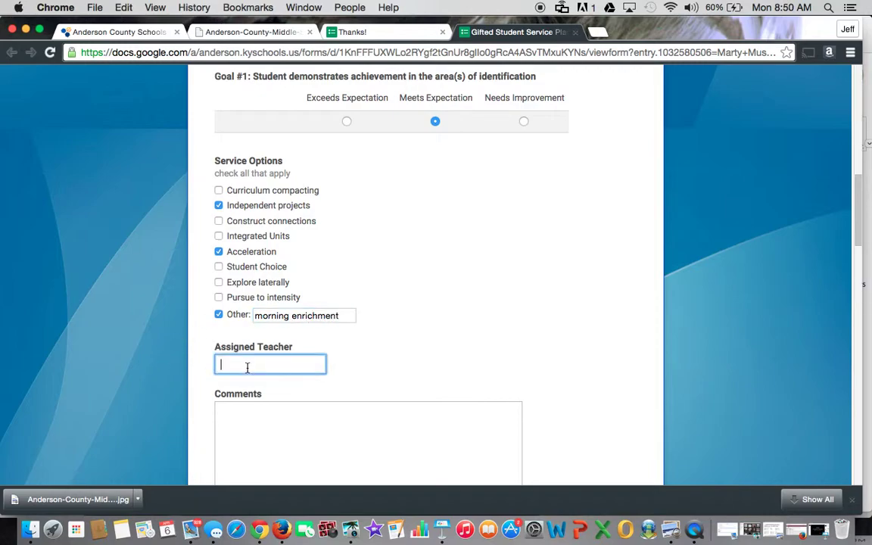
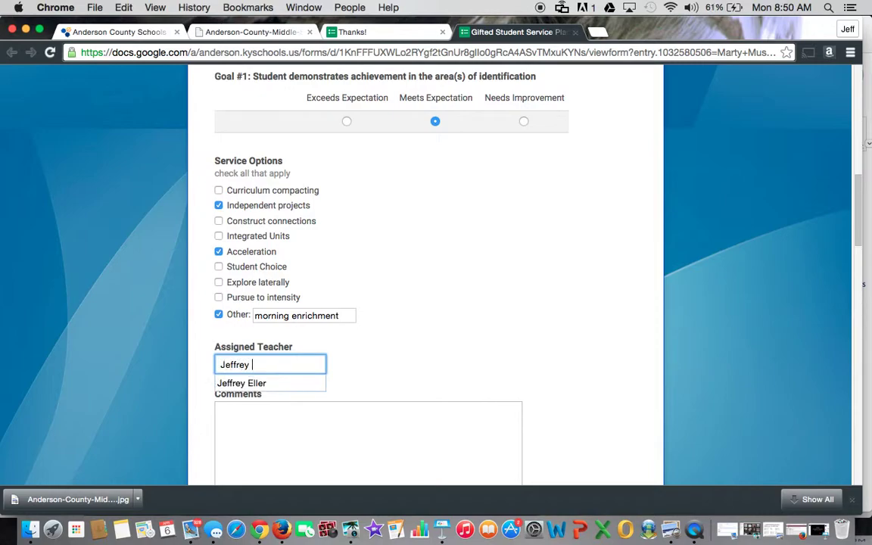
scroll(420, 351, "down", 4)
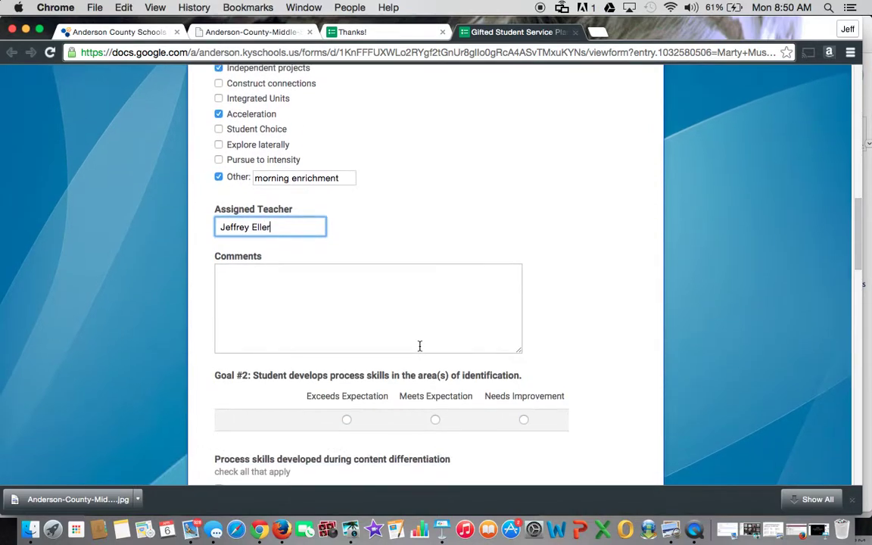
Comment on Goal #1 that the student does very well with independent projects and shows growth in his area of potential
left_click(255, 283)
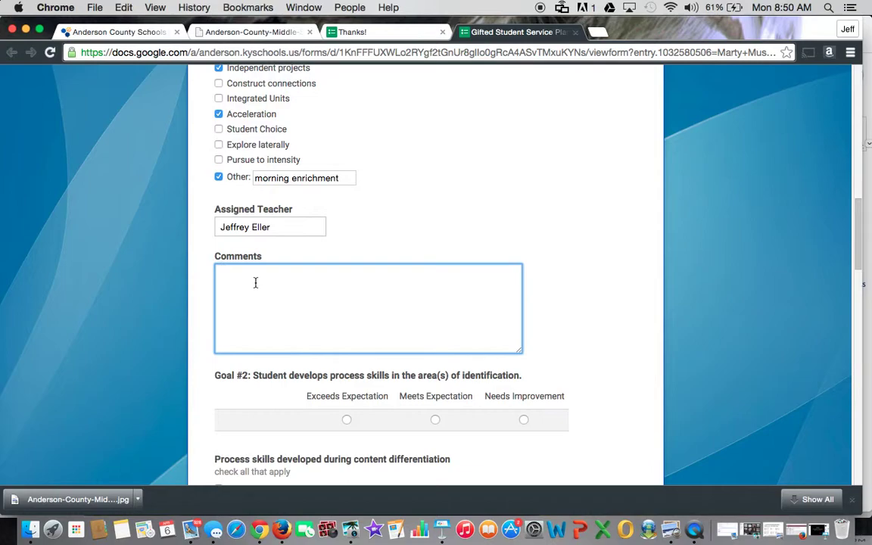
type("Marty has done vwell with in")
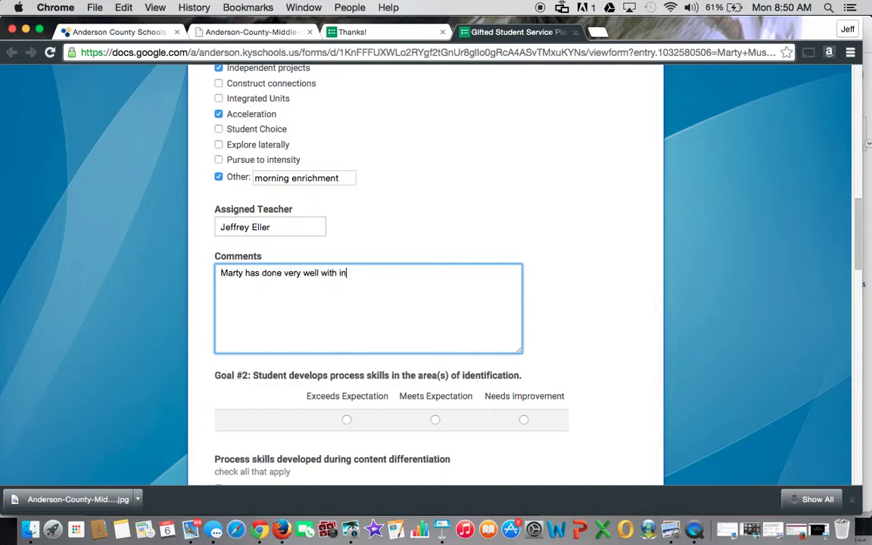
type("dependent projects. ")
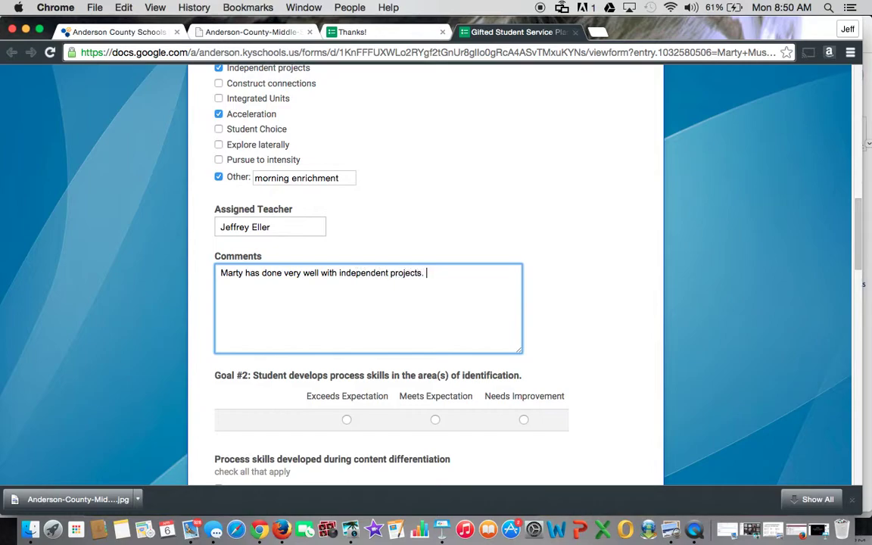
type(" His work is showing ")
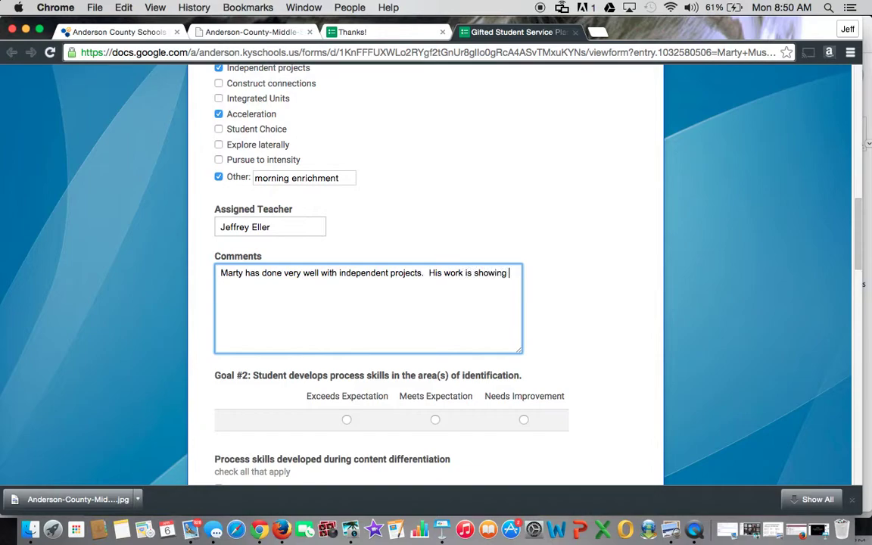
type("growth in his area o")
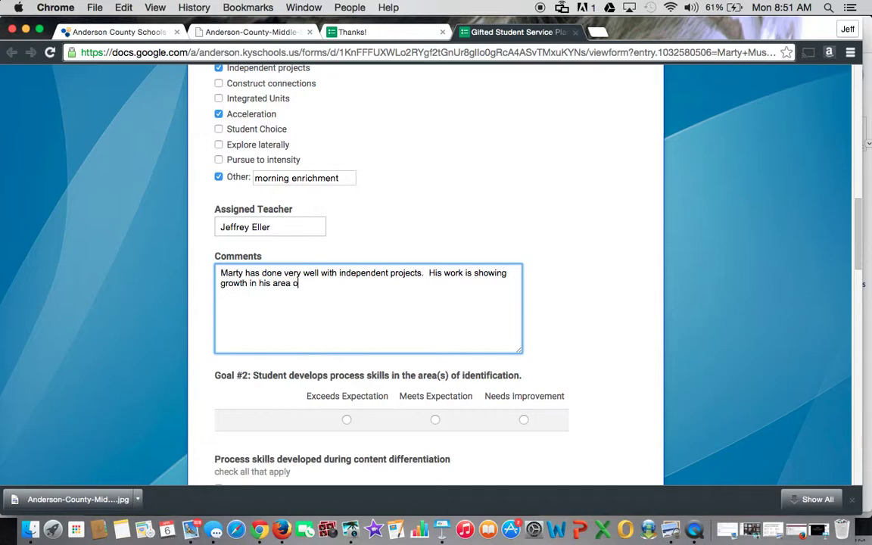
type("f potential.")
Rate Goal #2 Exceeds Expectation and tick Questioning and Problem solving
scroll(399, 314, "down", 5)
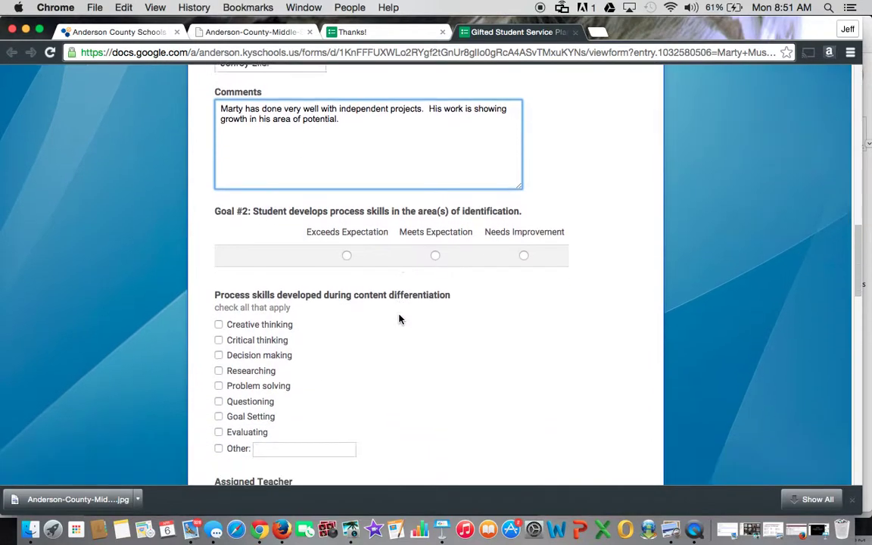
scroll(399, 319, "down", 2)
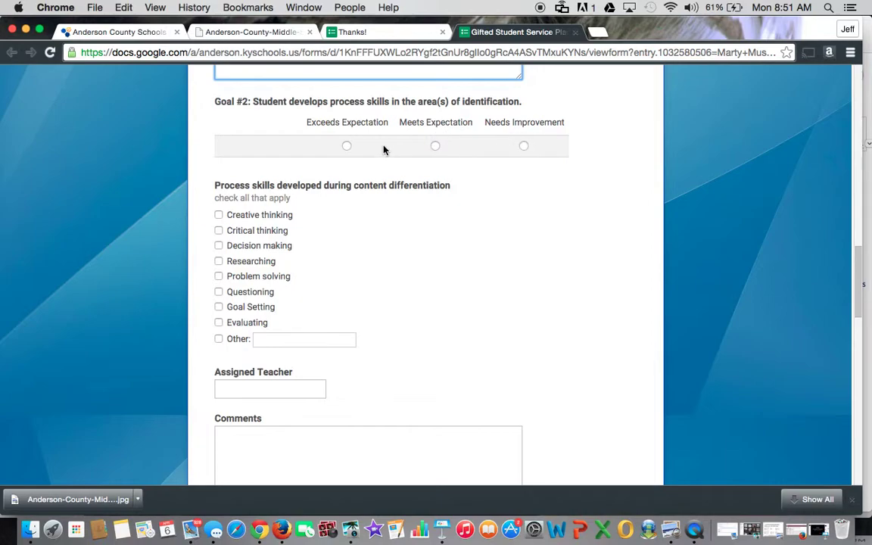
left_click(345, 148)
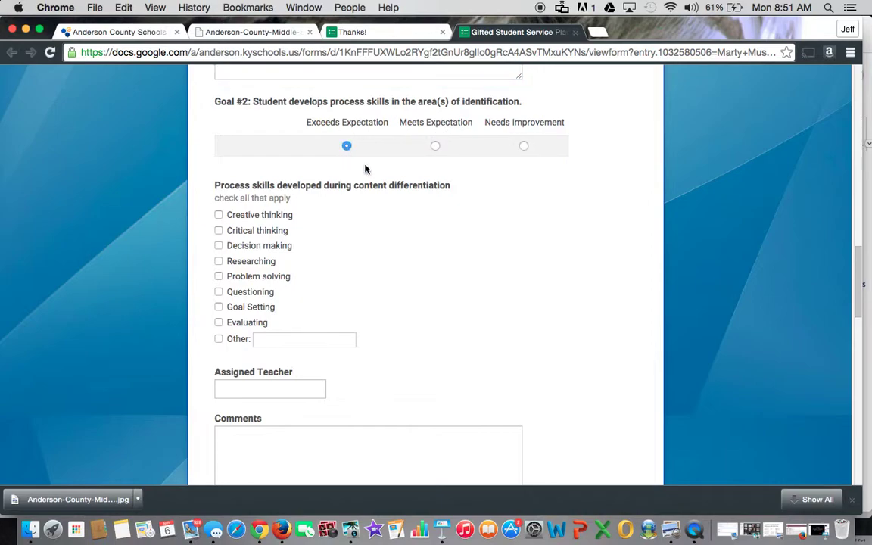
scroll(522, 303, "down", 3)
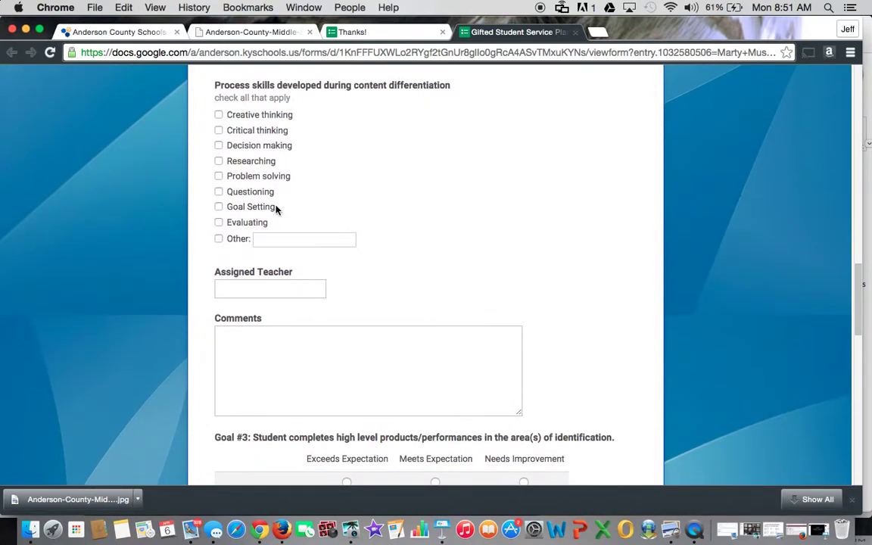
left_click(218, 192)
left_click(218, 177)
Enter the assigned teacher's full name for Goal #2
left_click(255, 286)
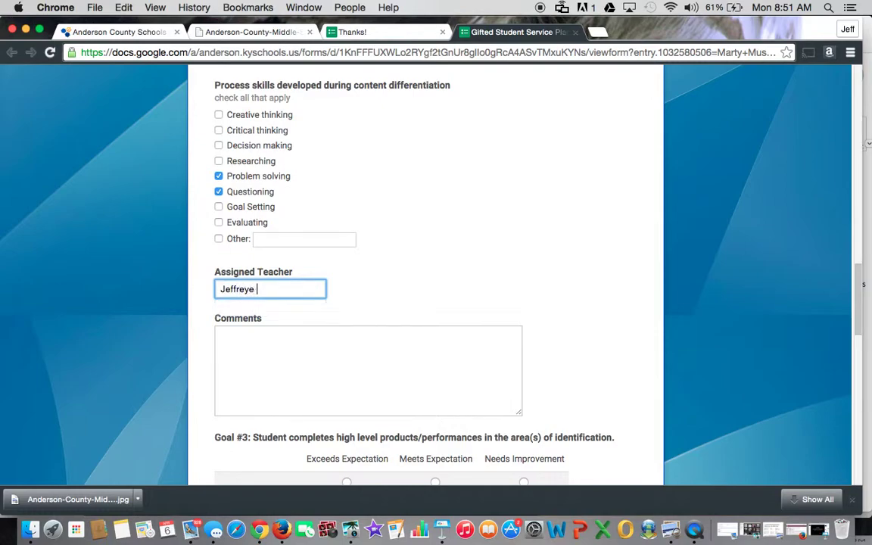
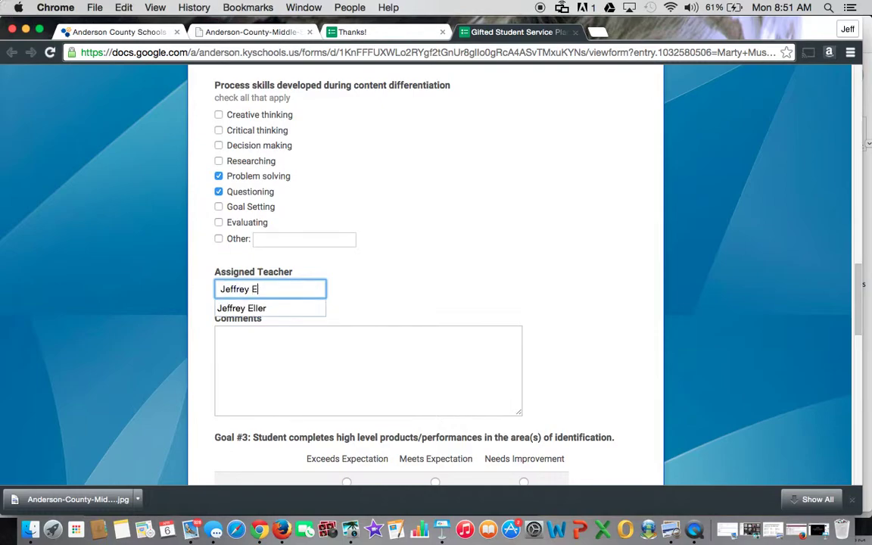
Comment on Goal #2 that the student is really developing in questioning and takes leadership in discussions
left_click(274, 352)
type("Marty")
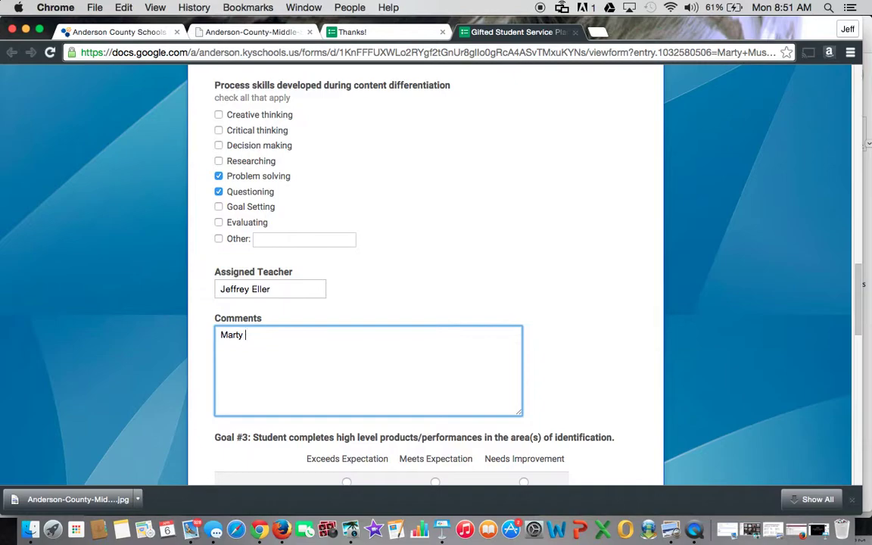
type(" is really developin")
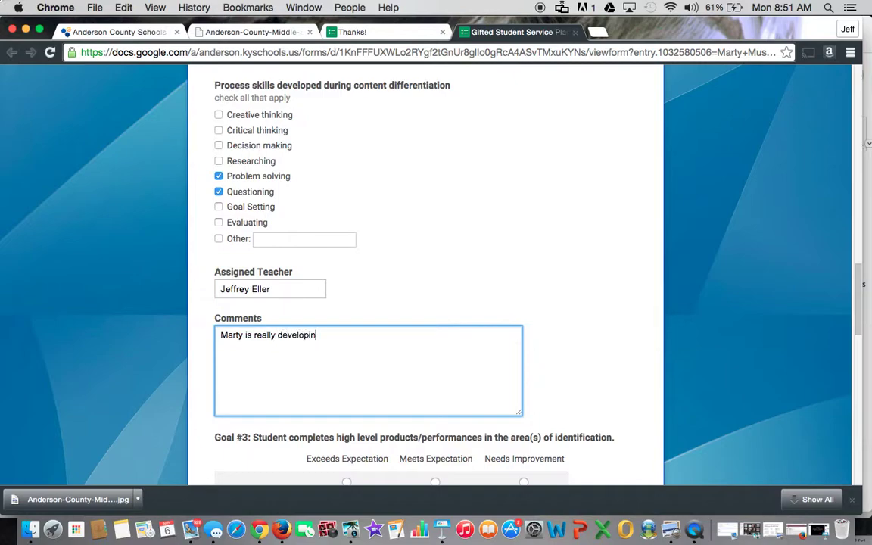
type("g in the are of")
key("BackSpace")
key("BackSpace")
key("BackSpace")
key("BackSpace")
type("a of questioning. ")
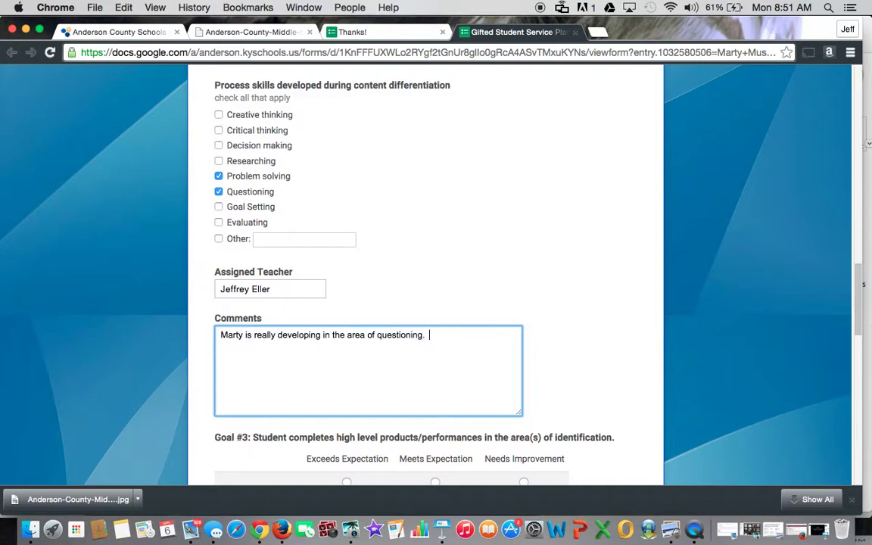
type(" He takes leadership in dis")
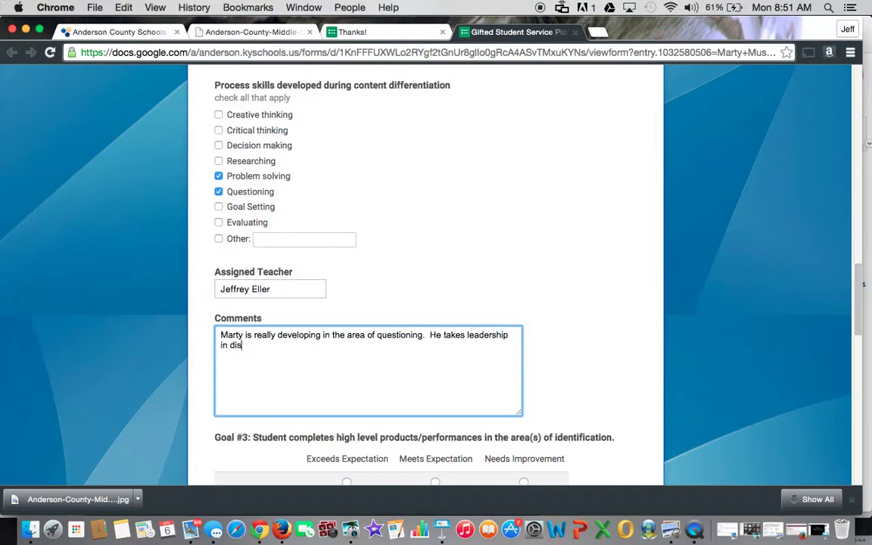
type("cussions.")
Scroll past the unfilled Goal #3 and #4 sections to the Submit button
scroll(351, 307, "down", 5)
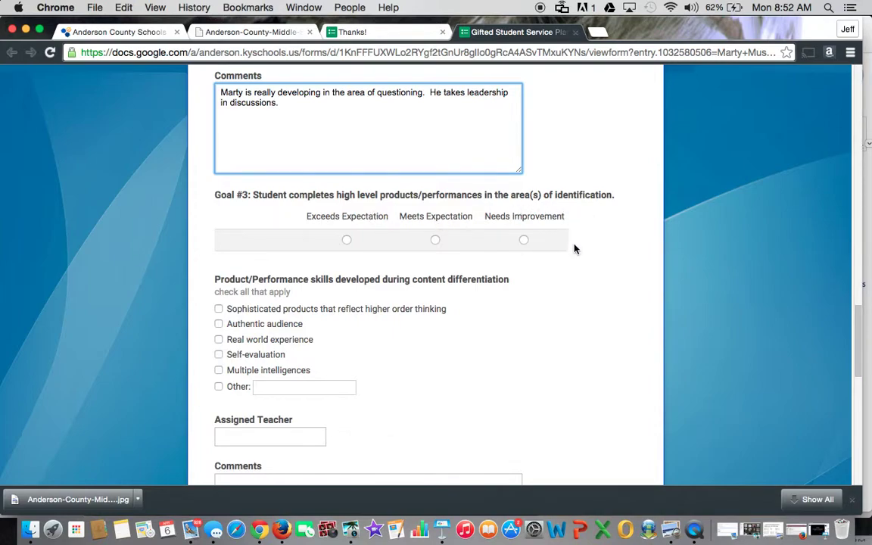
scroll(500, 362, "down", 3)
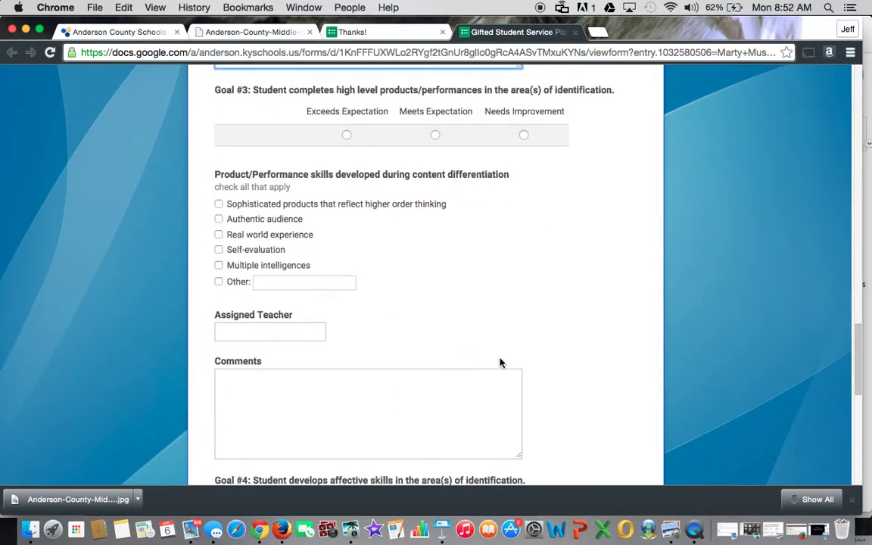
scroll(500, 362, "down", 3)
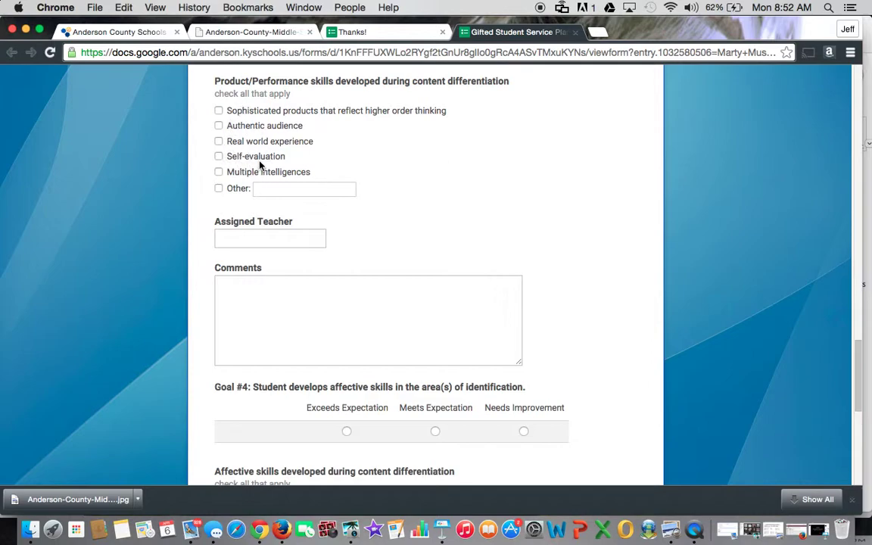
scroll(447, 322, "down", 3)
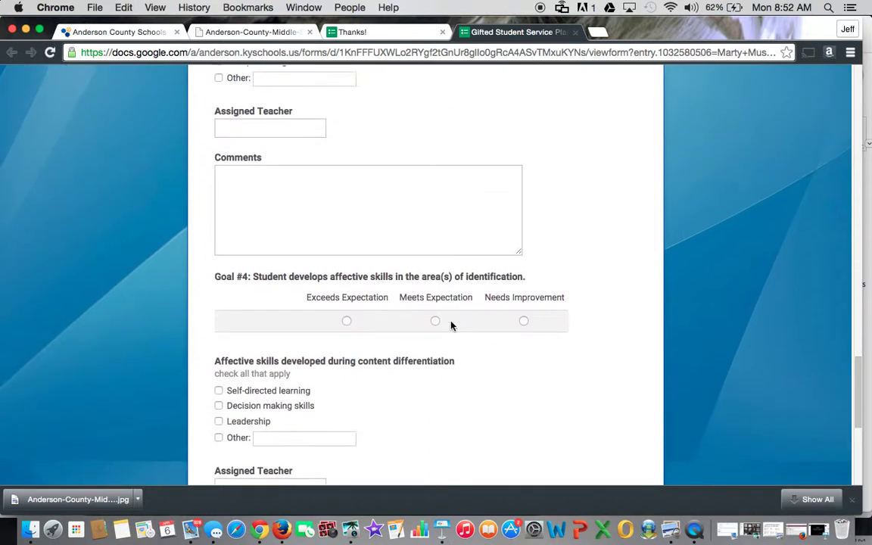
scroll(451, 325, "down", 4)
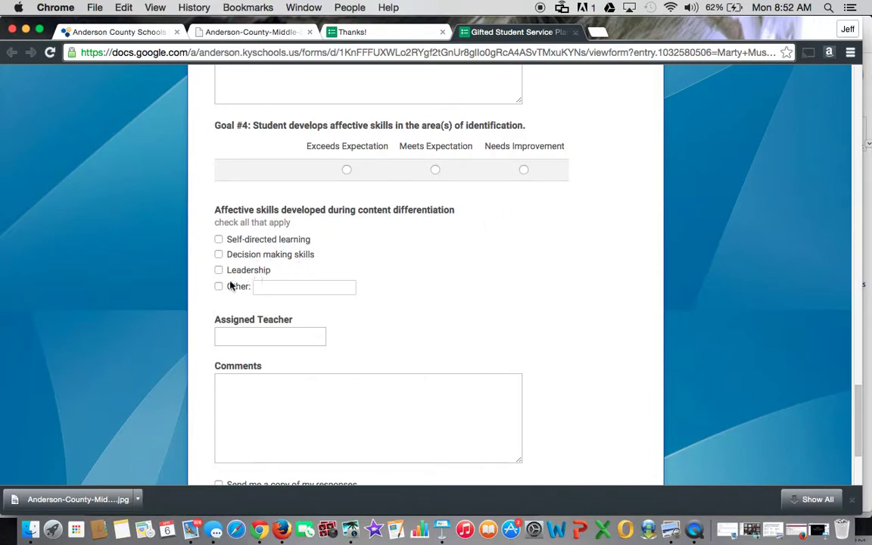
scroll(440, 329, "down", 3)
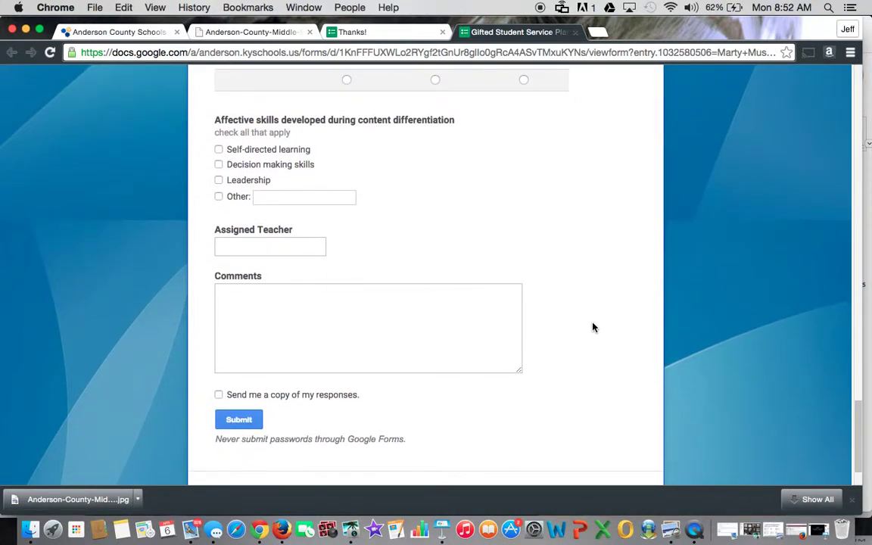
scroll(592, 327, "down", 2)
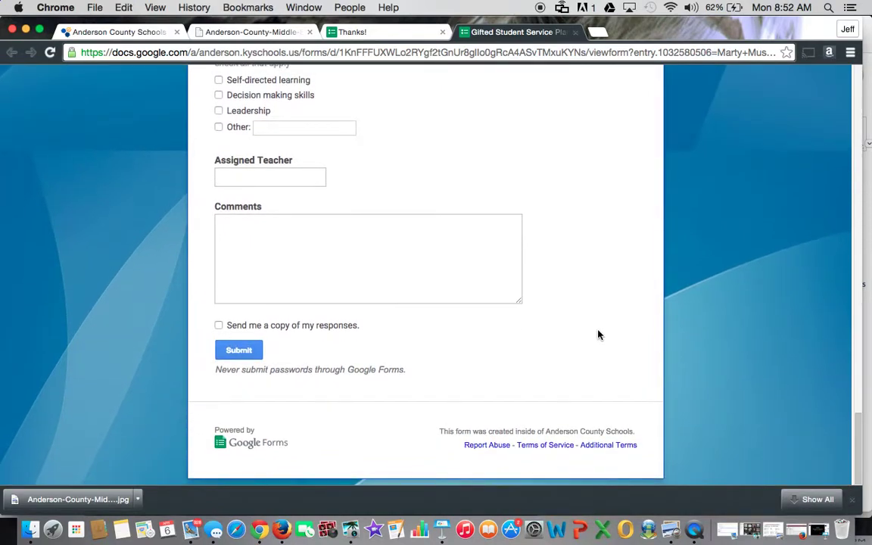
Submit the service plan form and wait for the response-recorded confirmation
left_click(233, 352)
left_click(233, 351)
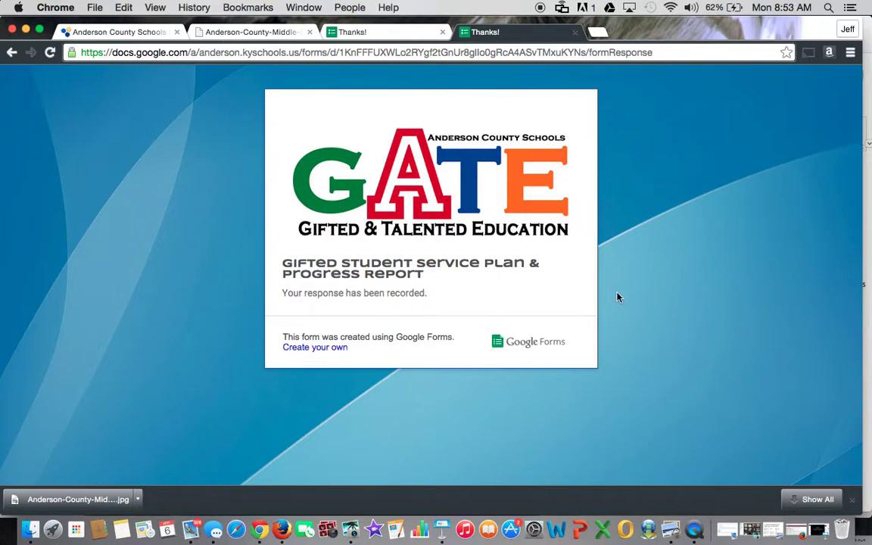
Switch back to Mail to show the GSSP email with the form link
left_click(190, 514)
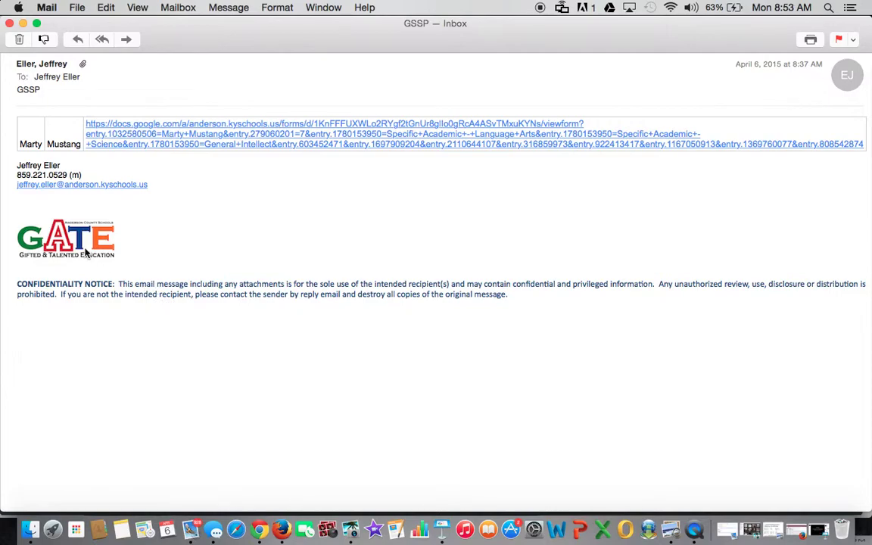